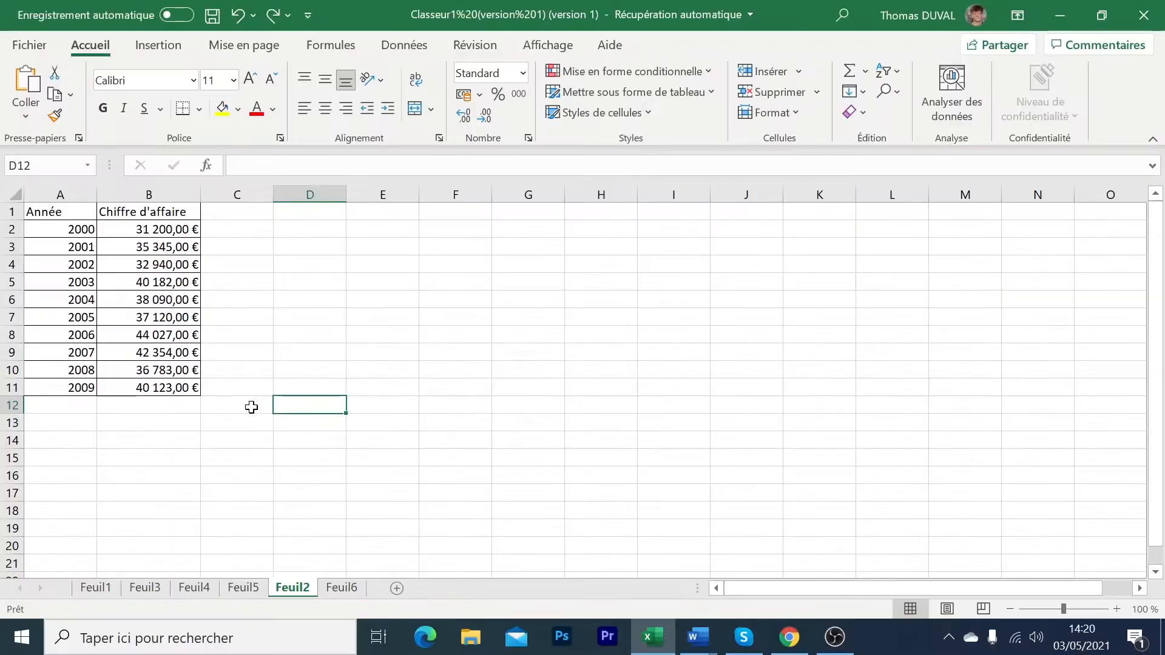
drag(153, 390, 52, 223)
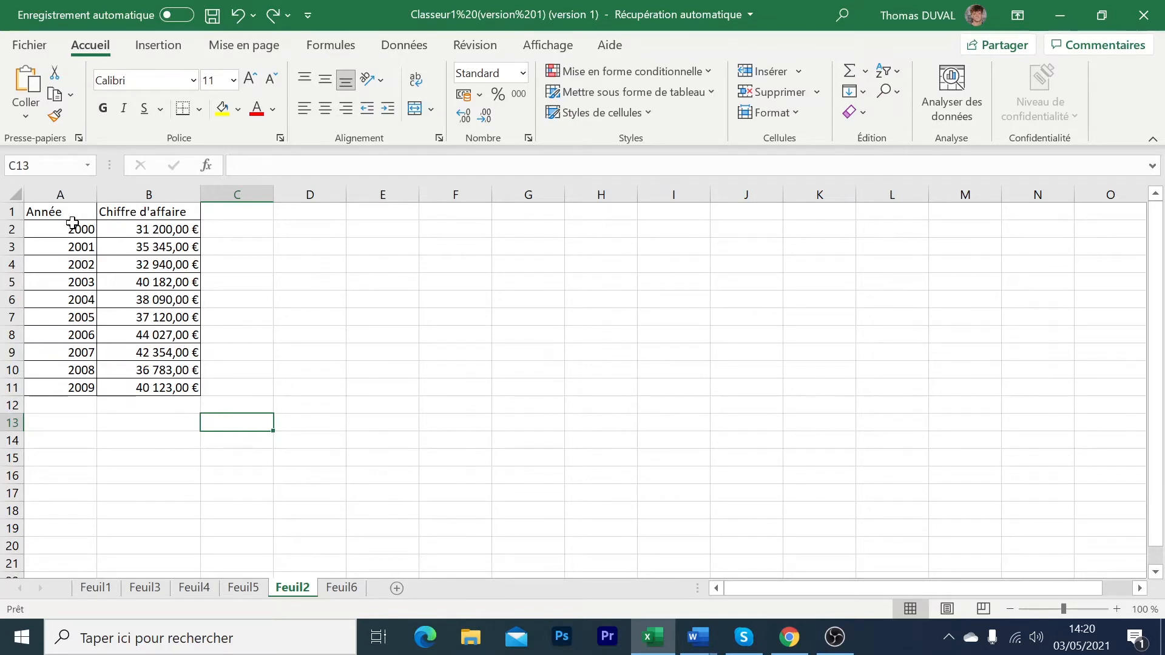
key(Right)
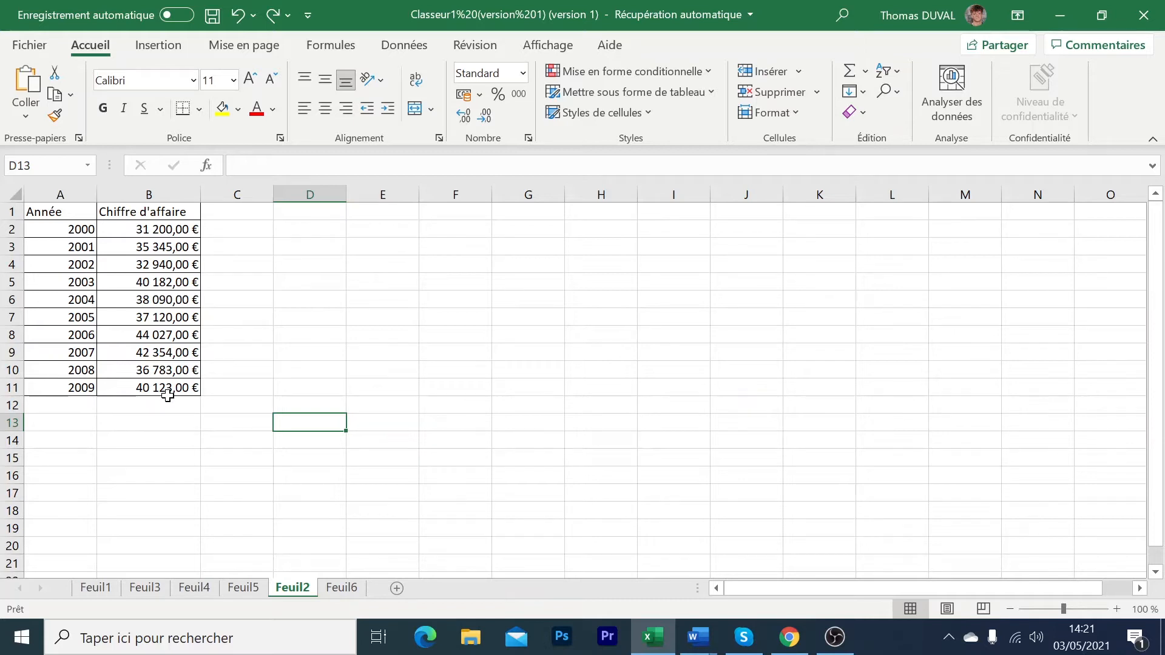
drag(175, 389, 68, 208)
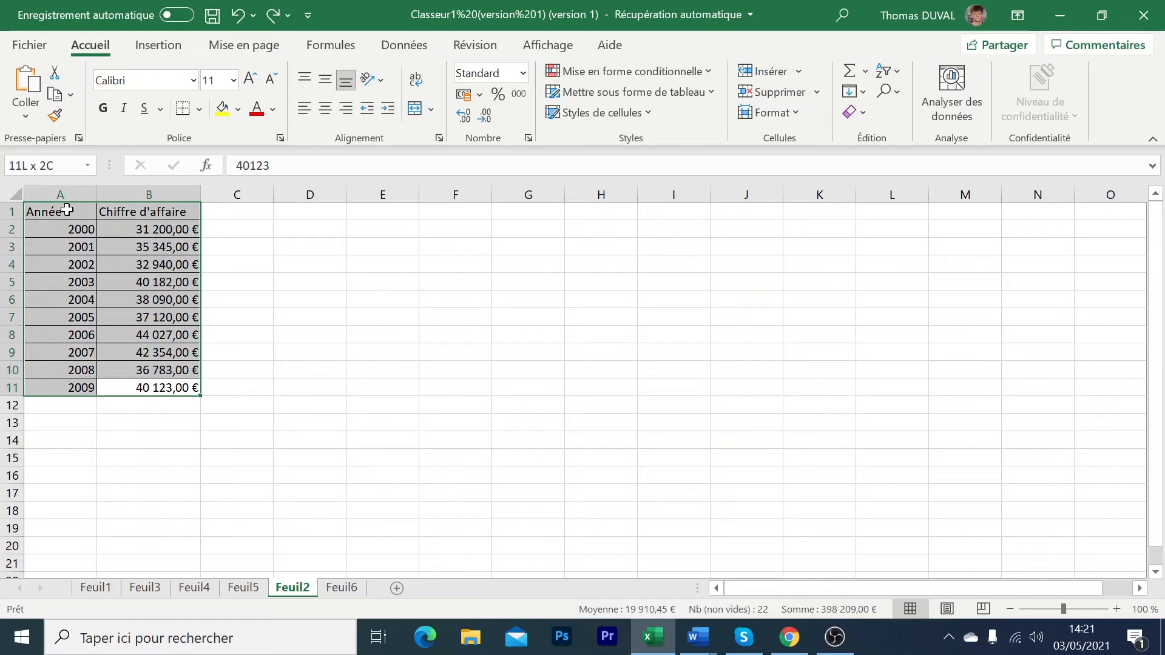
click(297, 405)
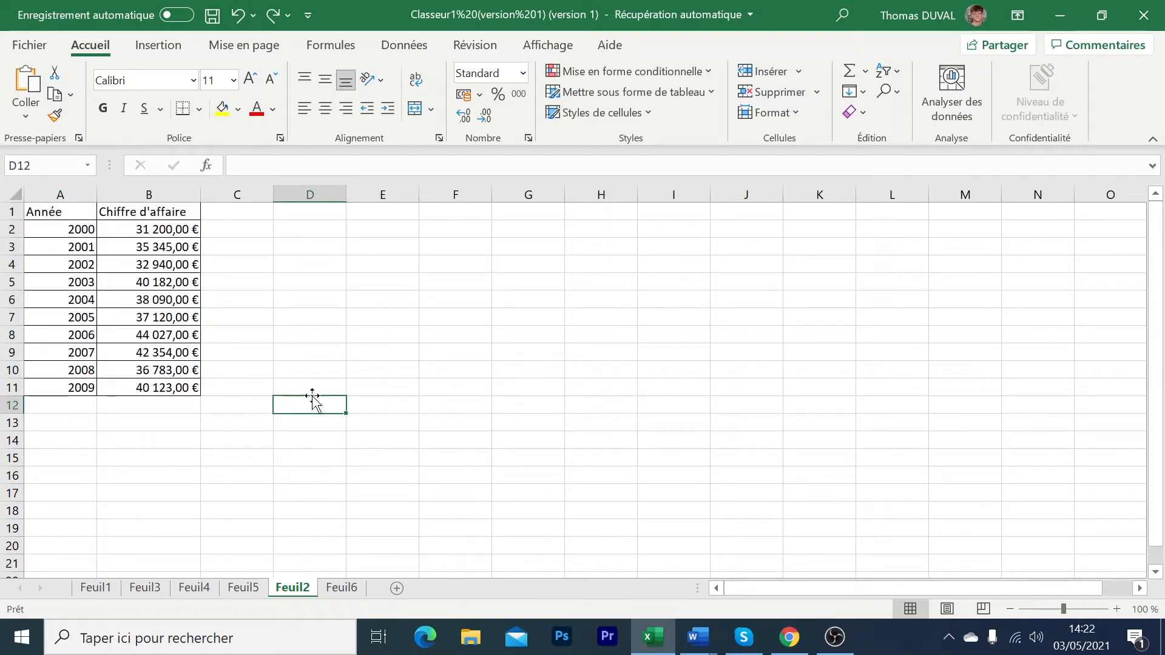
drag(183, 394, 61, 209)
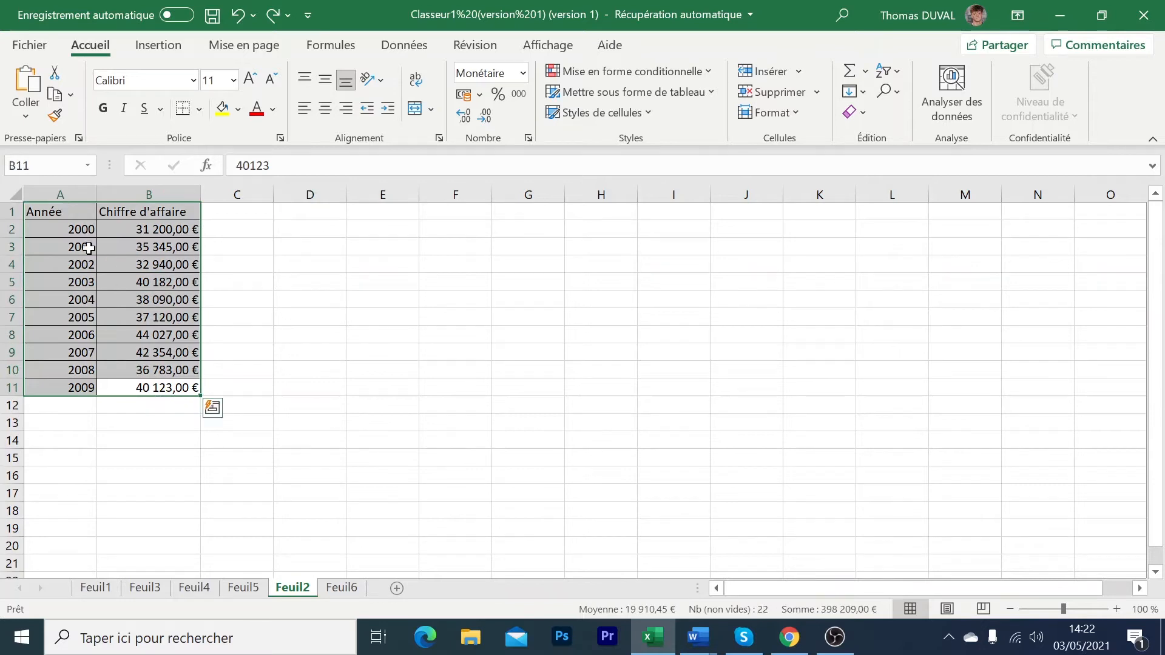
click(303, 404)
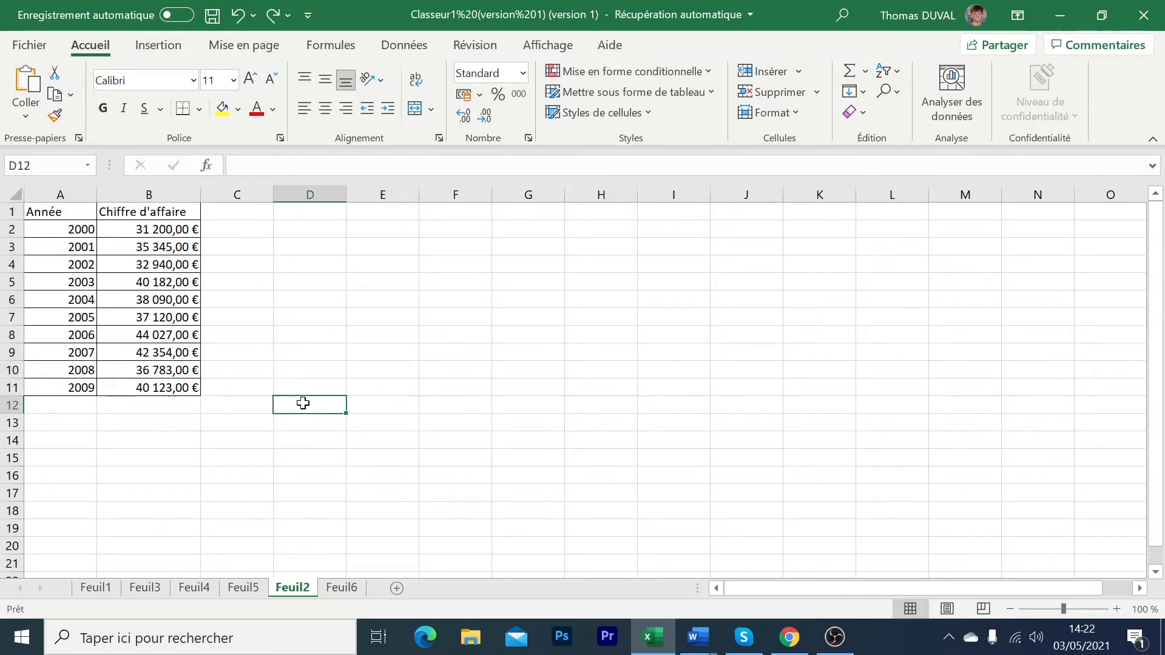
Step: Insert a basic 2D line chart from the table A1:B11 and remove the Année series from it
click(148, 390)
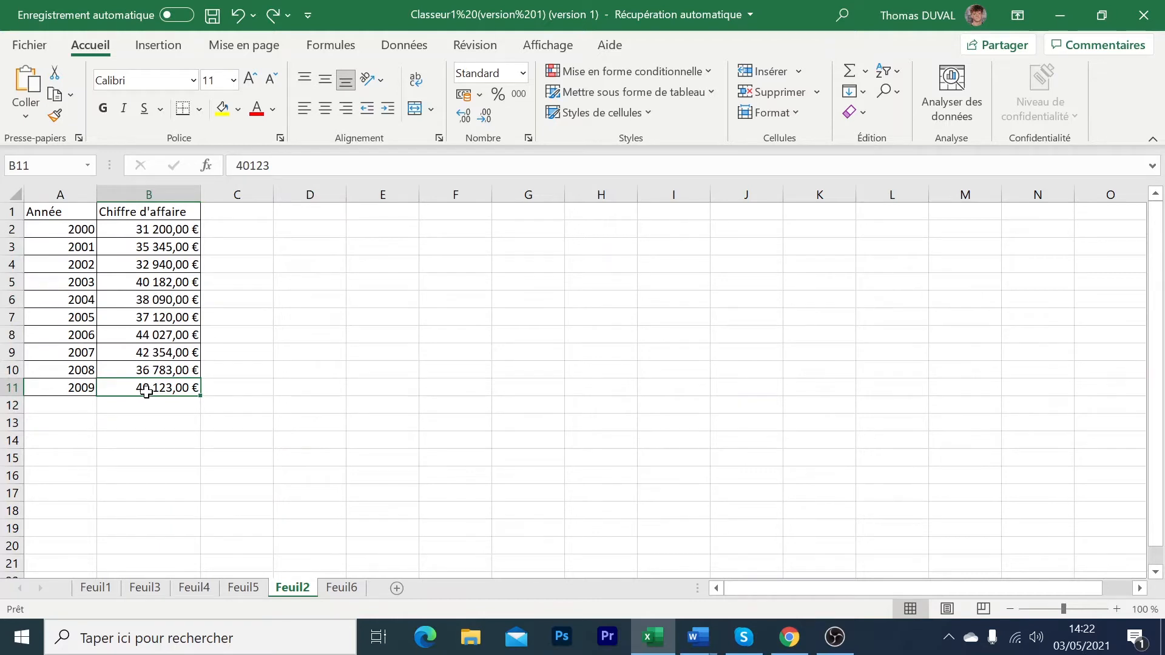
drag(147, 391, 67, 211)
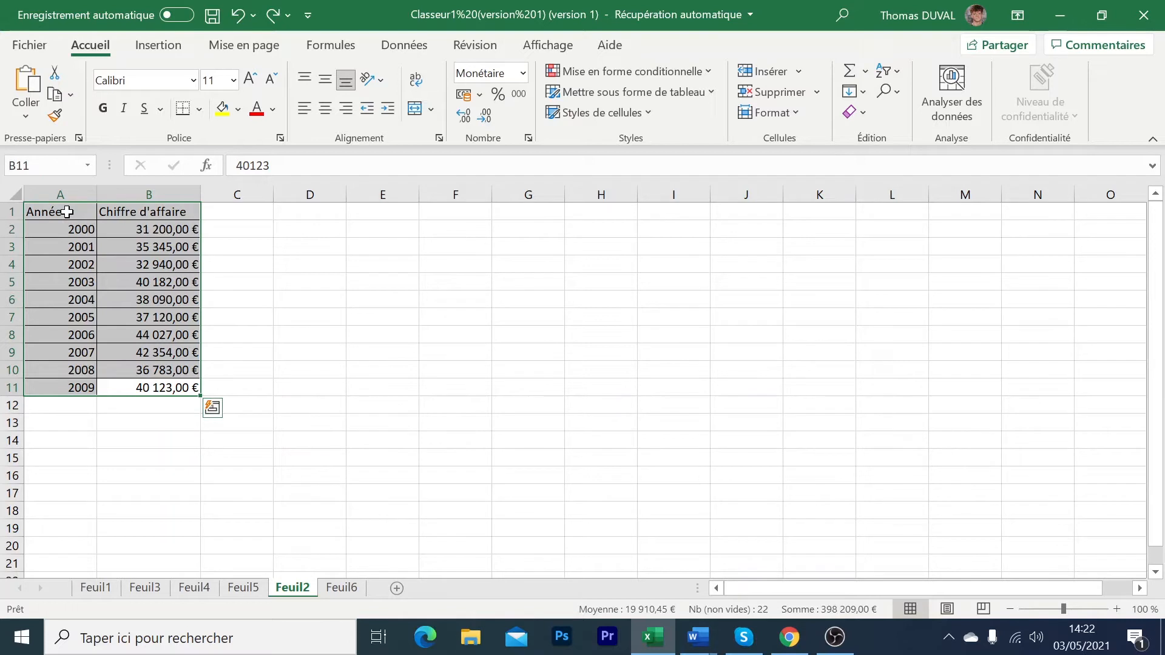
click(161, 46)
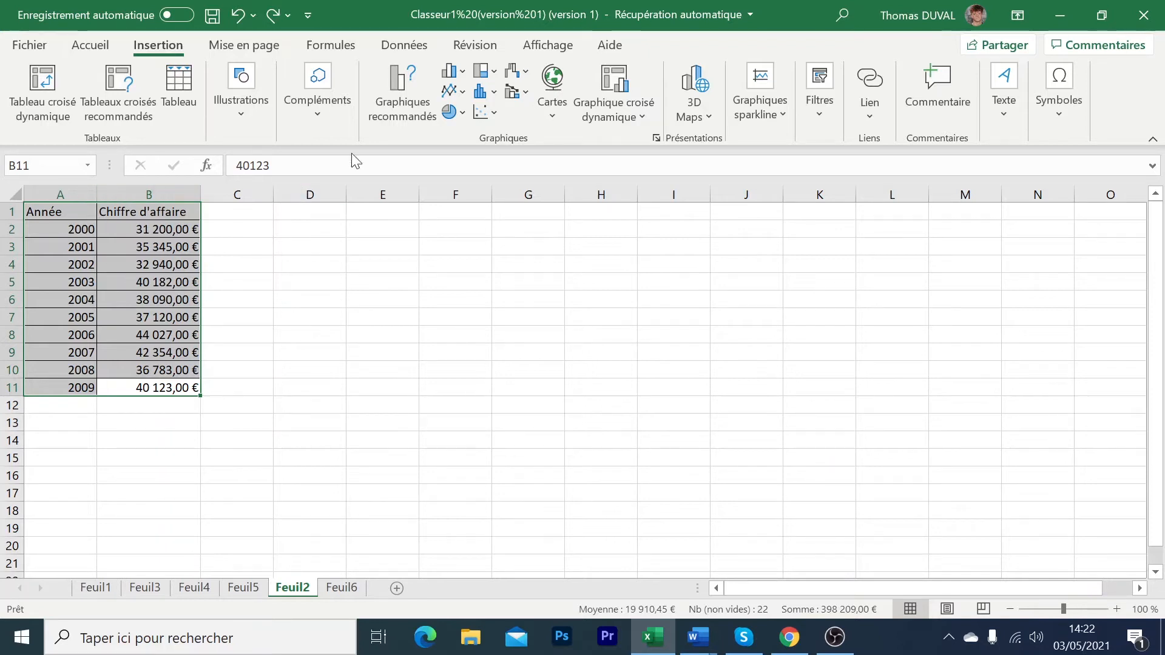
click(454, 91)
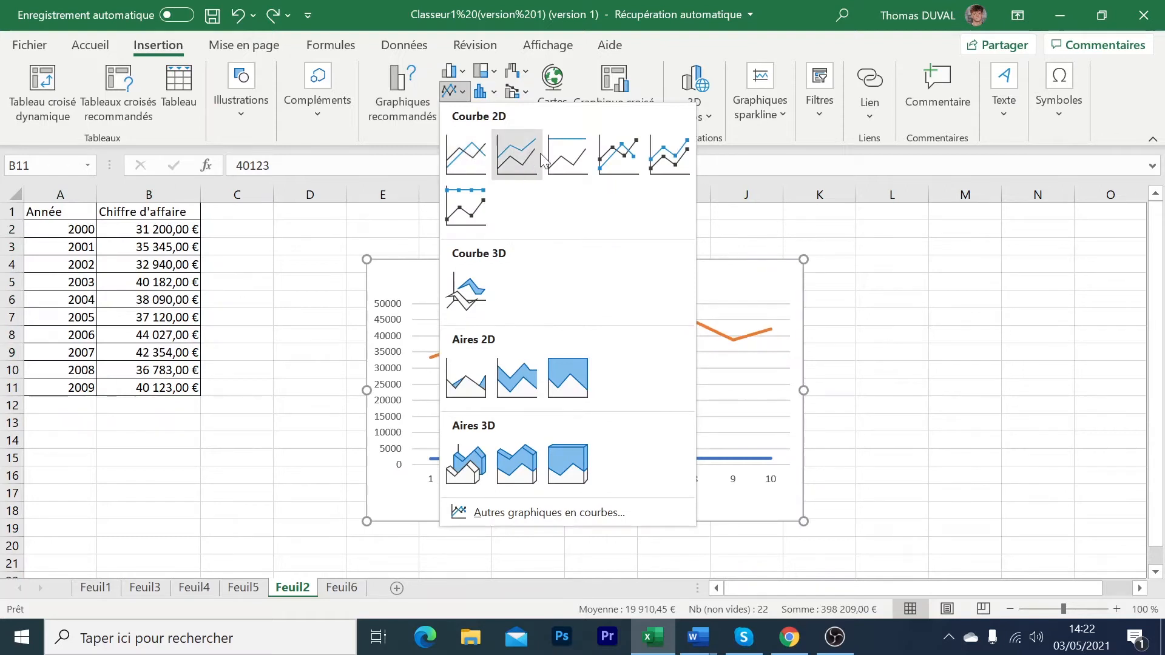
click(473, 162)
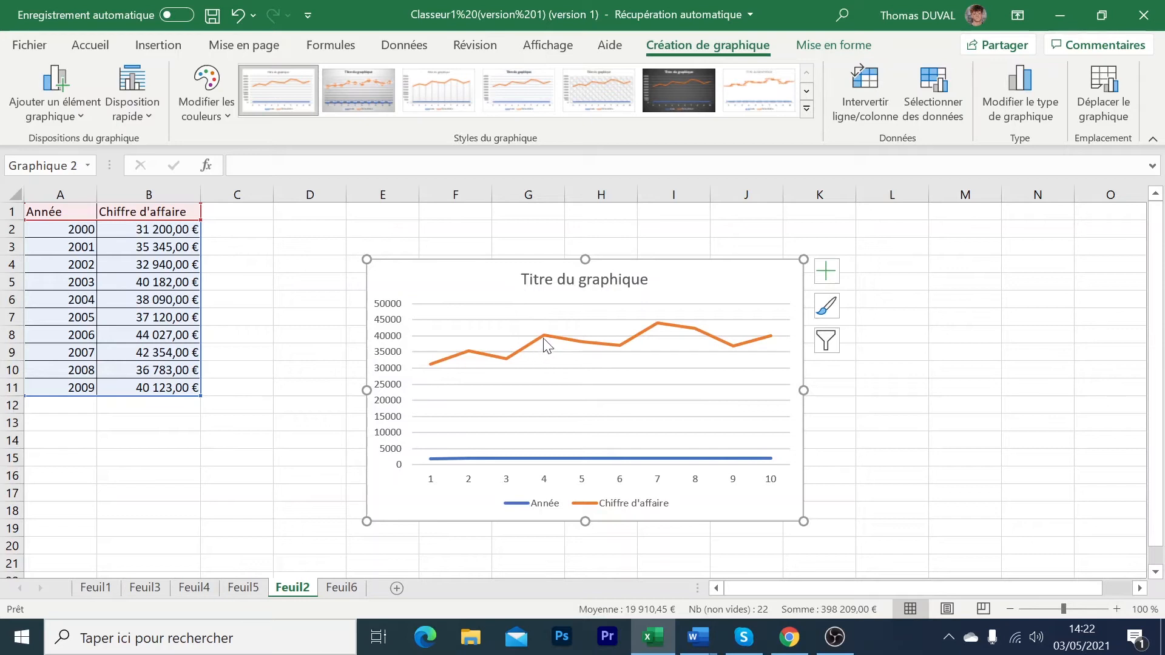
click(485, 460)
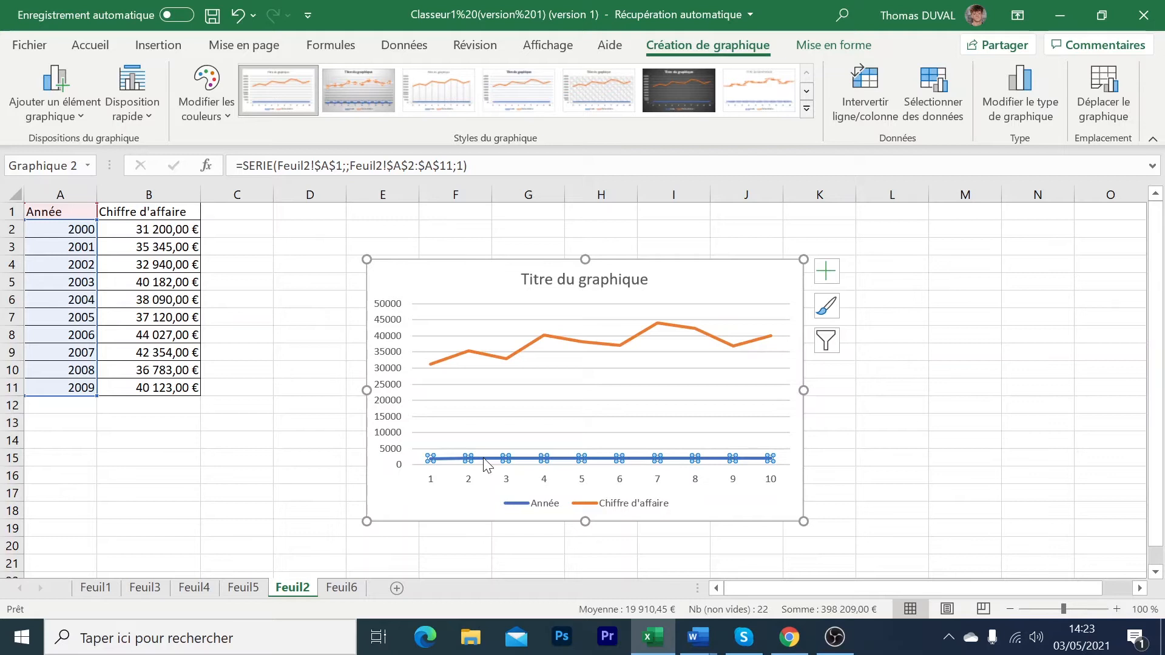
key(Delete)
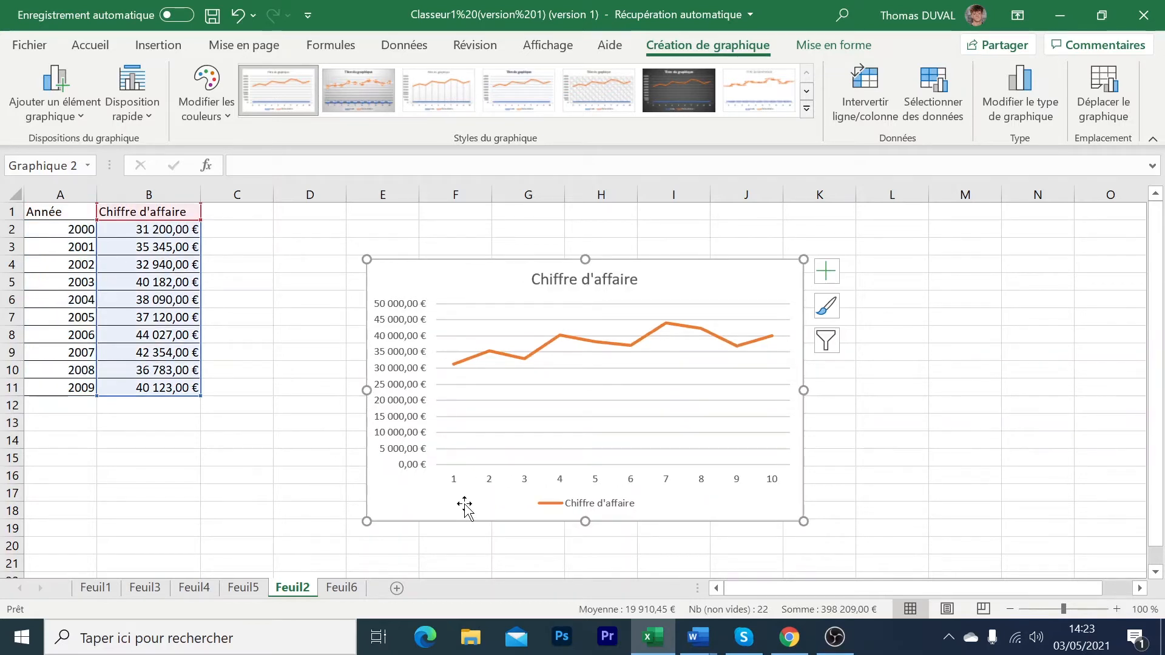
Step: Set the chart's horizontal axis label range to column A of Feuil2 (=Feuil2!$A:$A)
click(490, 479)
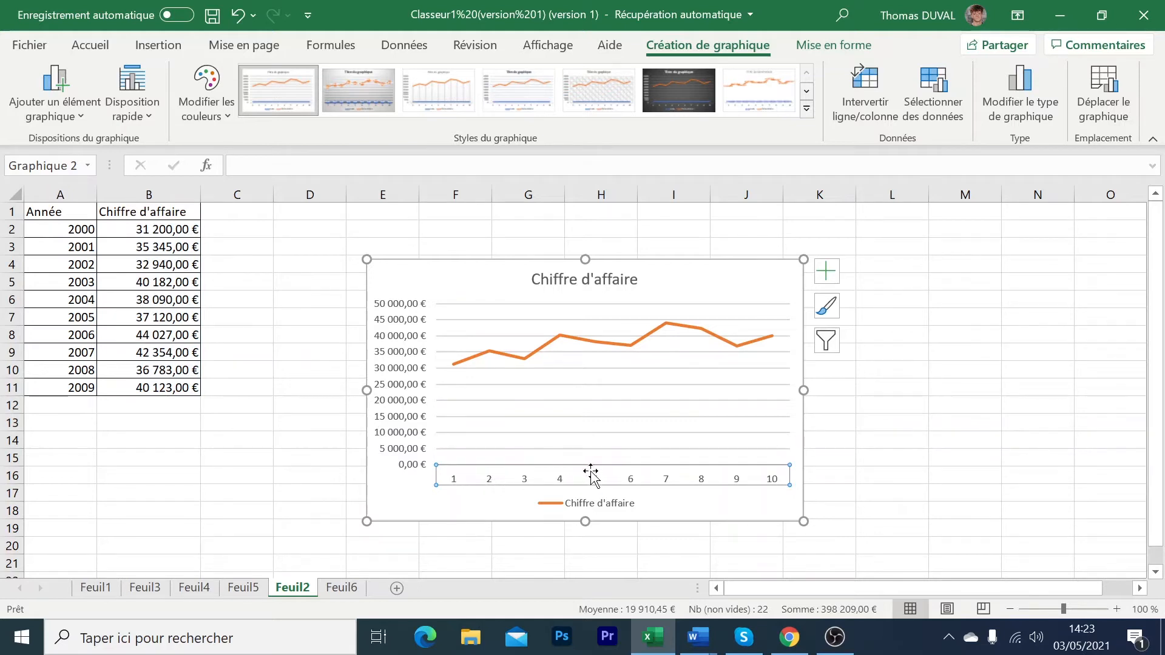
right_click(519, 477)
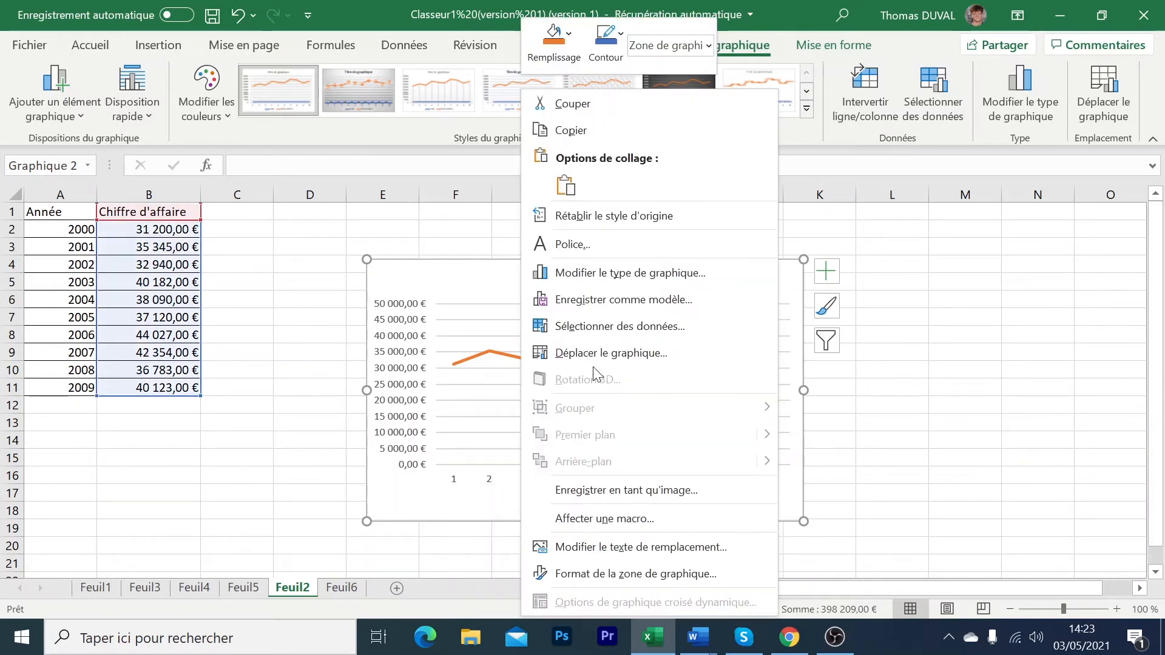
click(591, 326)
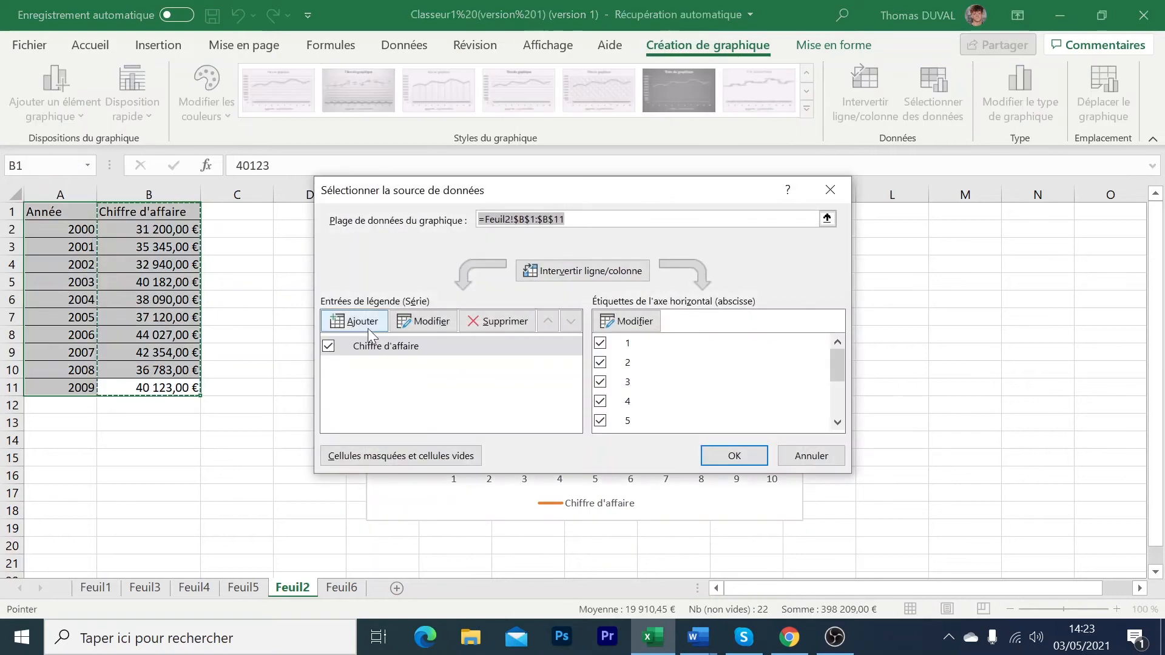
click(630, 325)
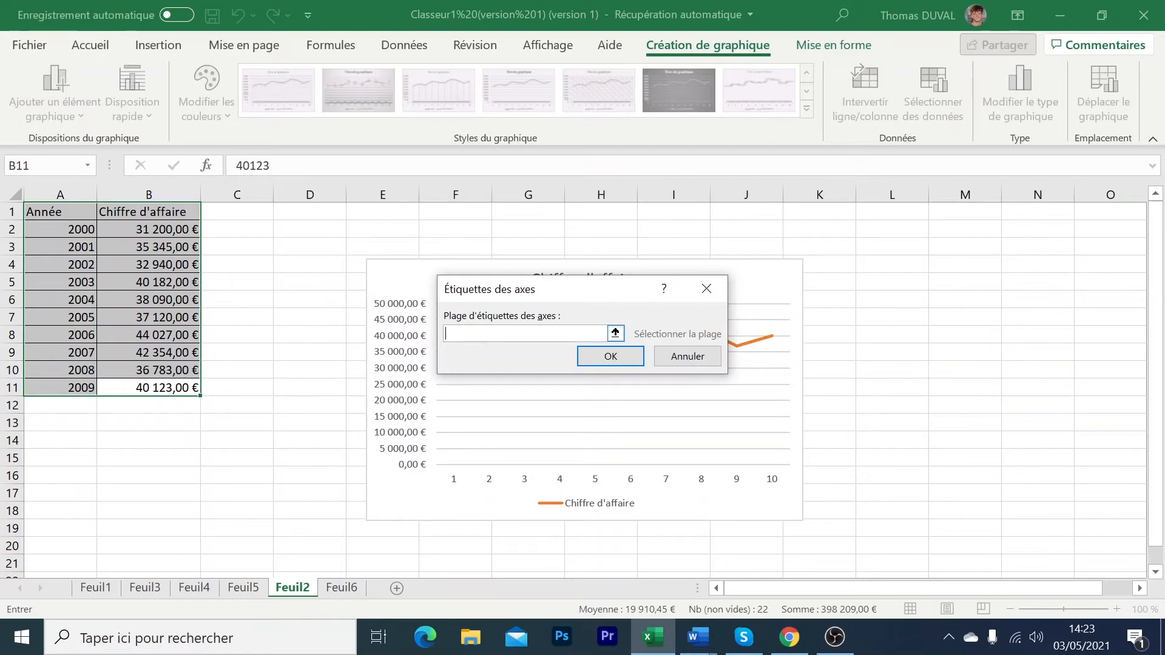
click(50, 193)
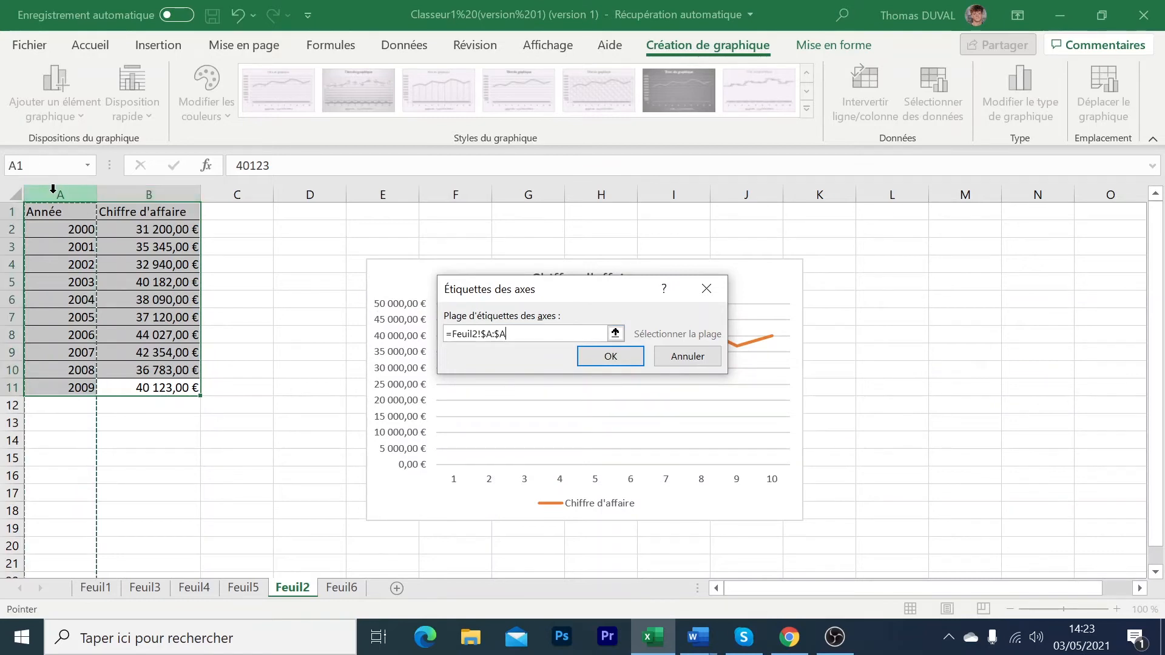
click(610, 357)
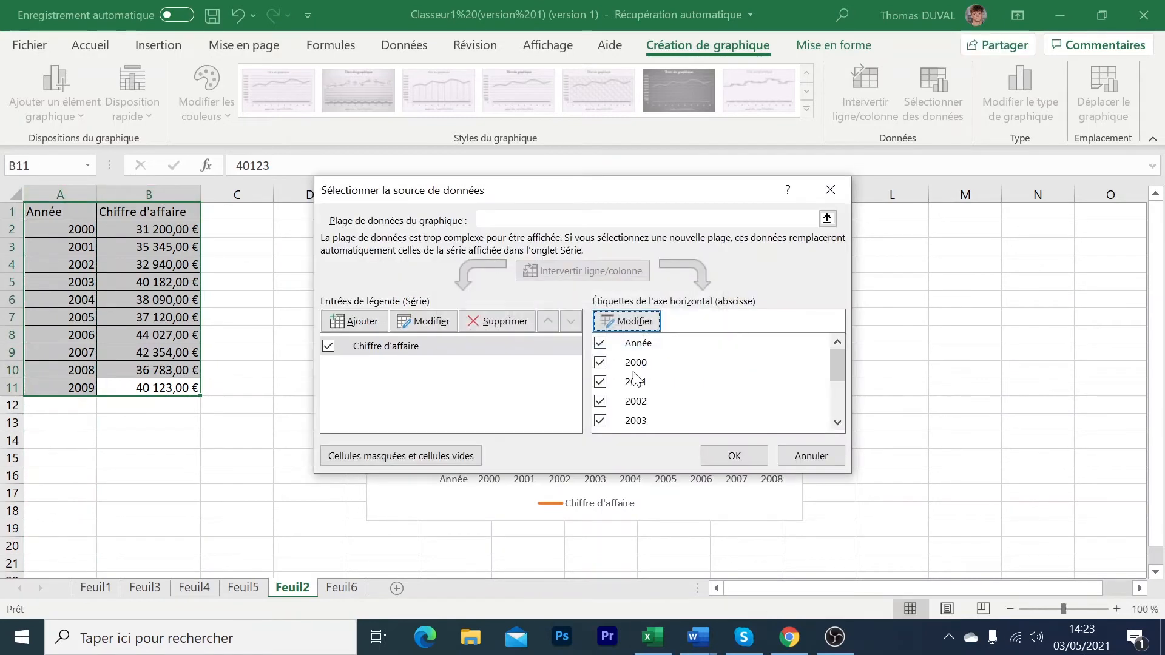
click(732, 455)
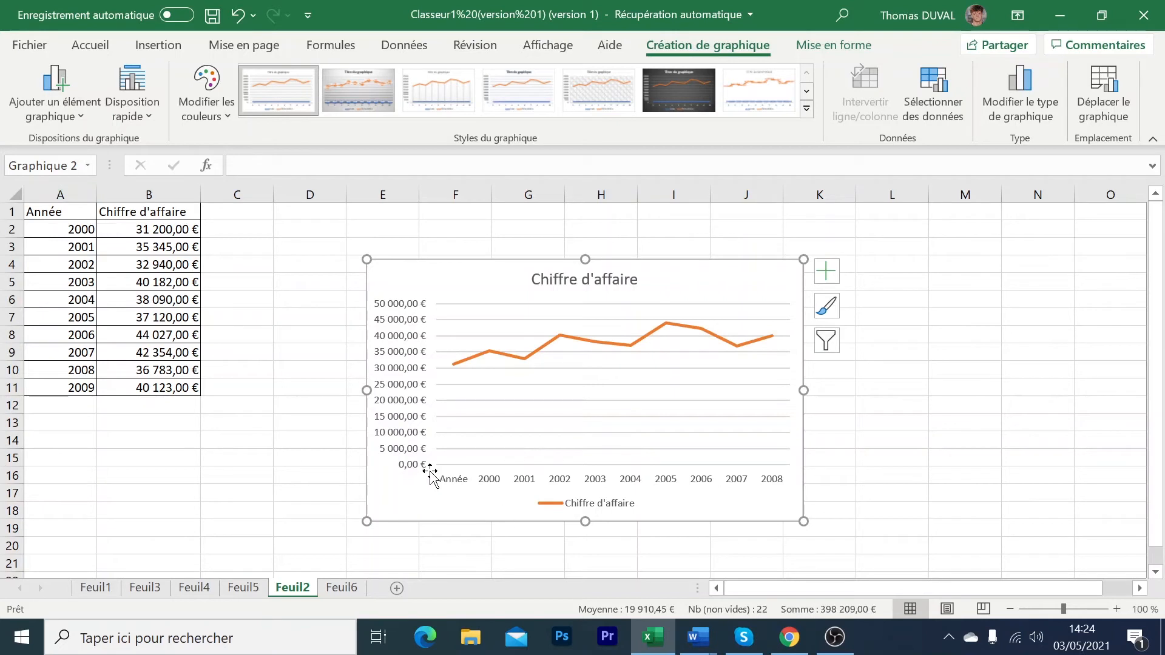
Step: Exclude the Année header entry from the chart's horizontal axis labels in the data source settings
right_click(461, 485)
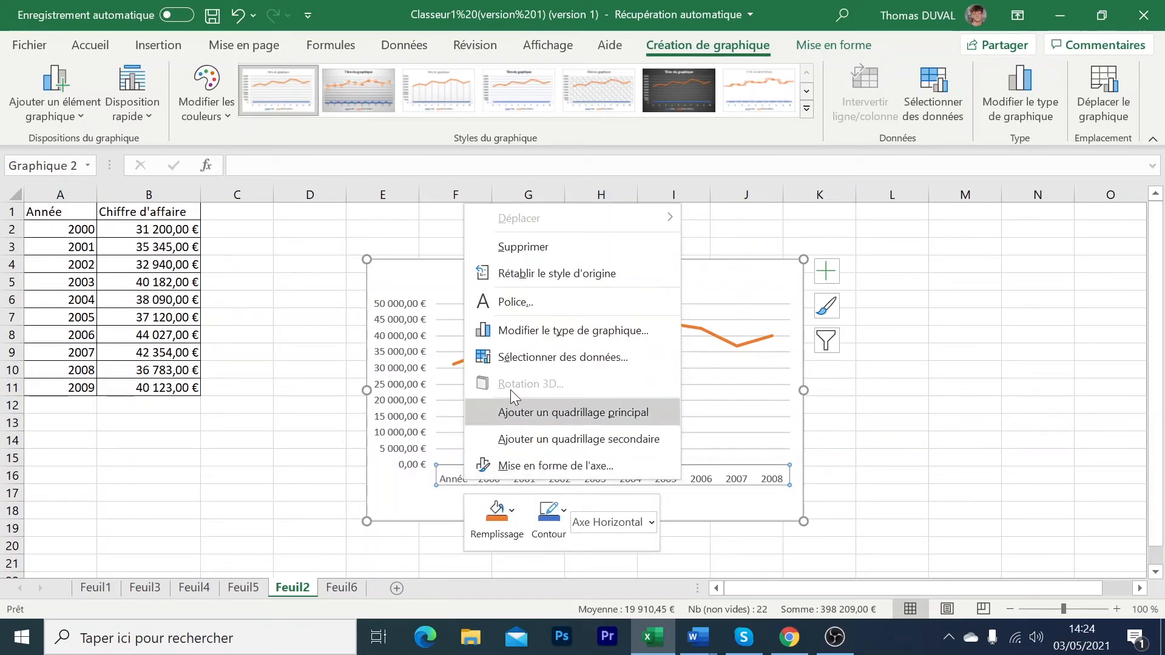
click(501, 363)
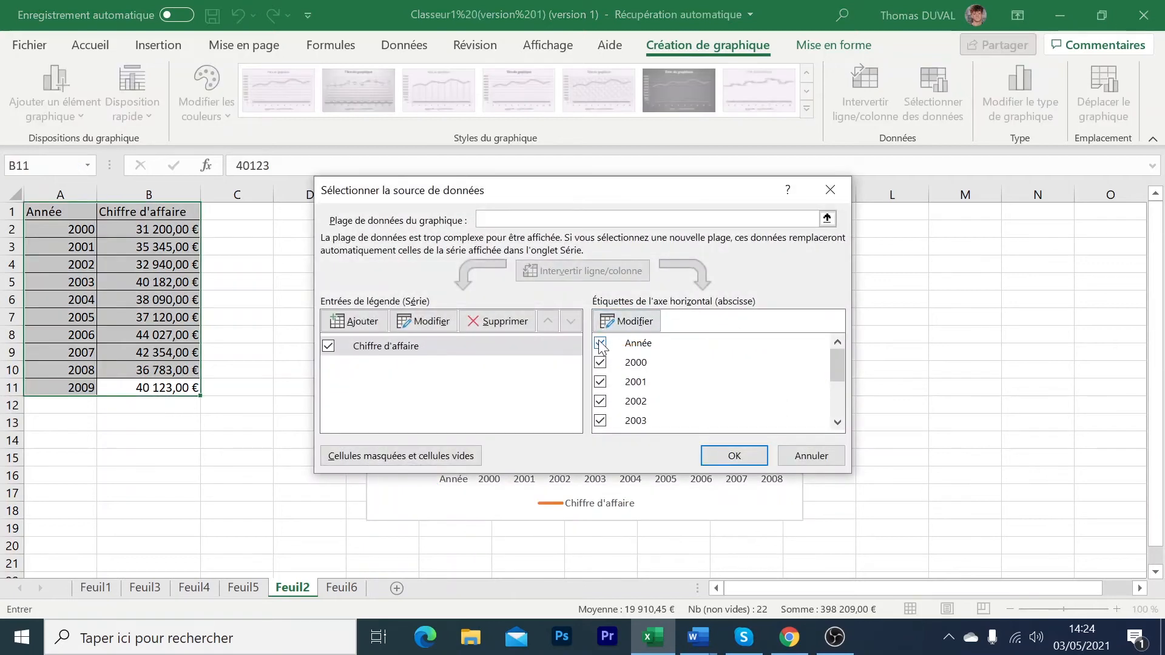
click(600, 344)
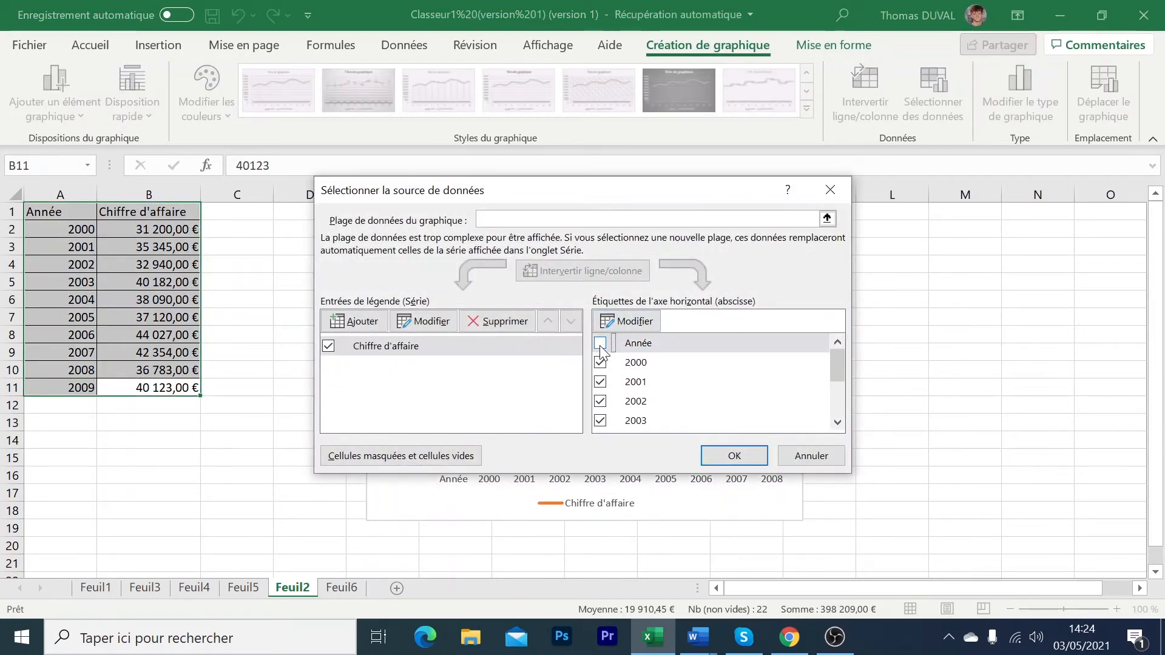
click(734, 456)
click(234, 457)
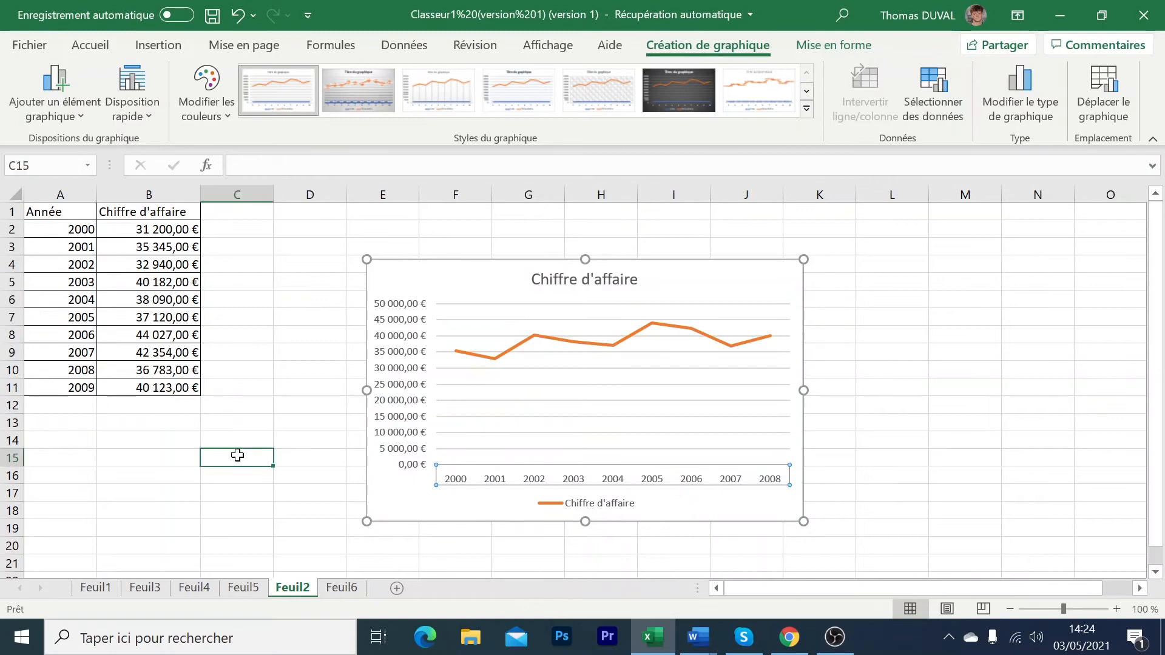
Step: Apply the blue Style 3 to the line chart and show the list of available chart elements
click(568, 419)
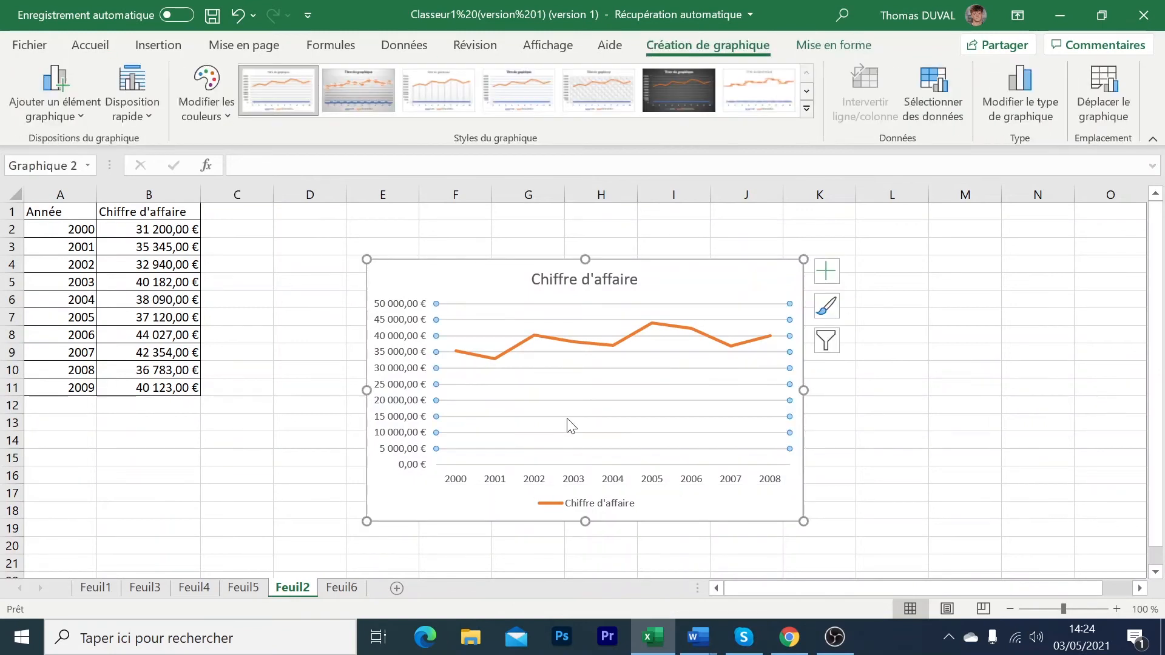
click(827, 305)
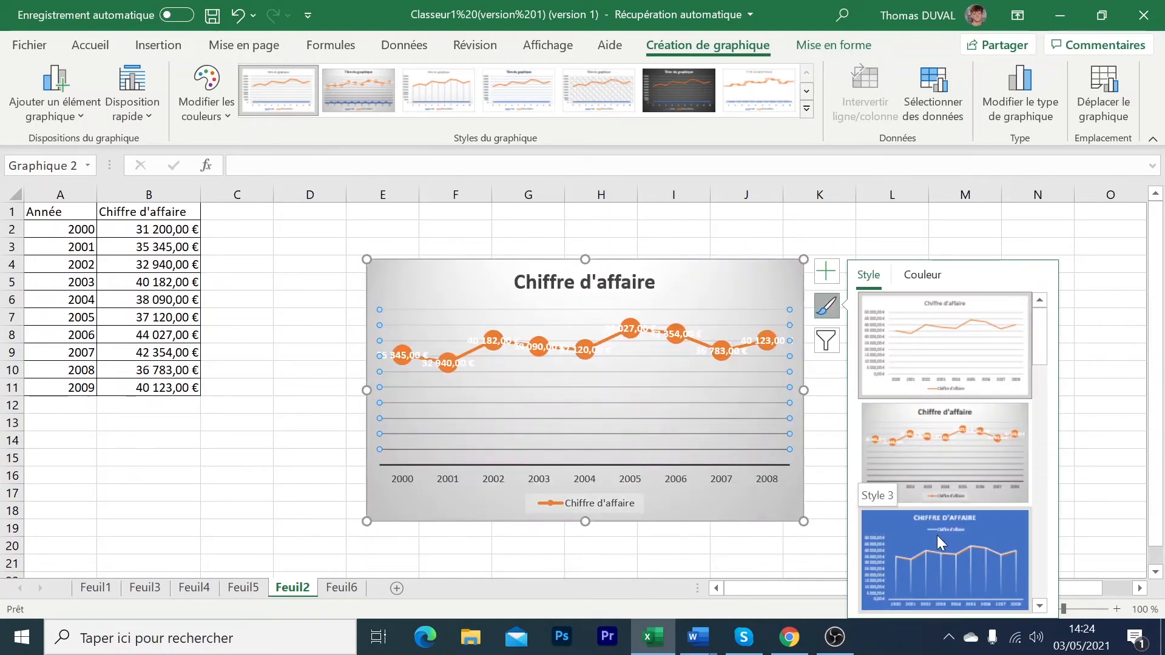
click(937, 549)
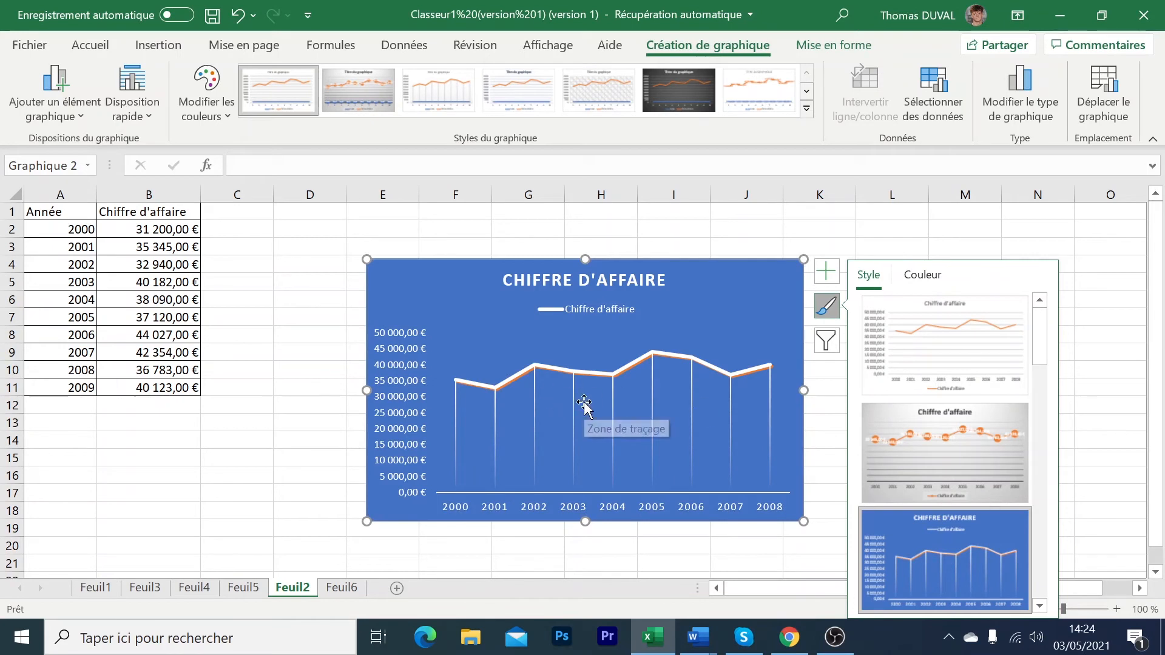
mouse_move(743, 358)
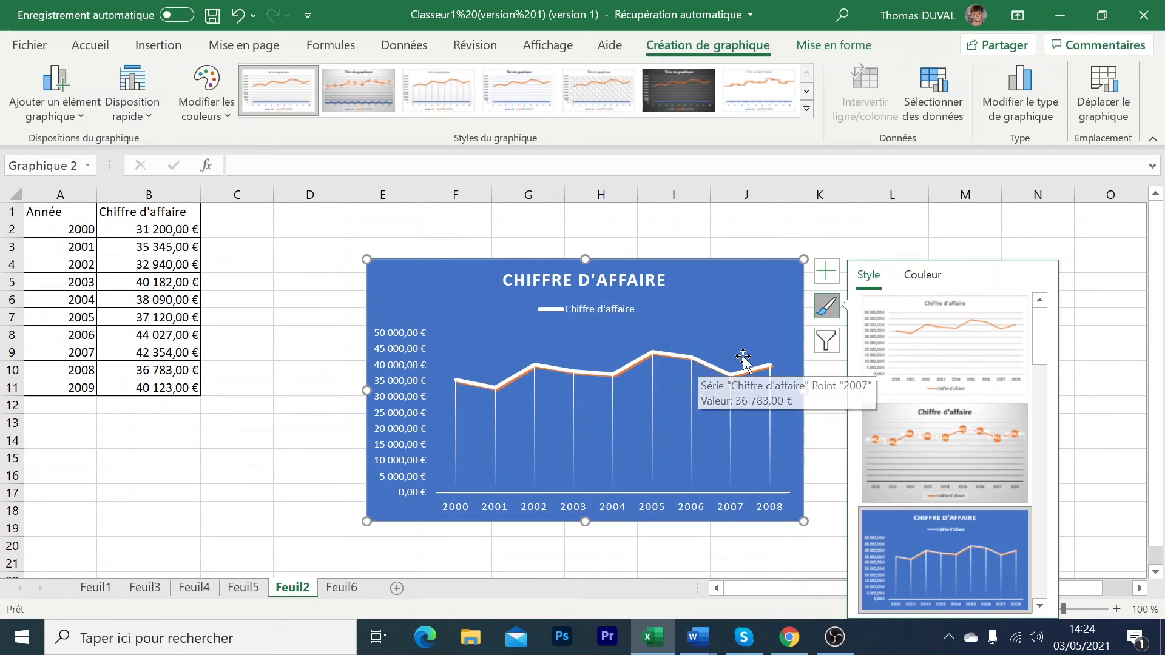
click(827, 271)
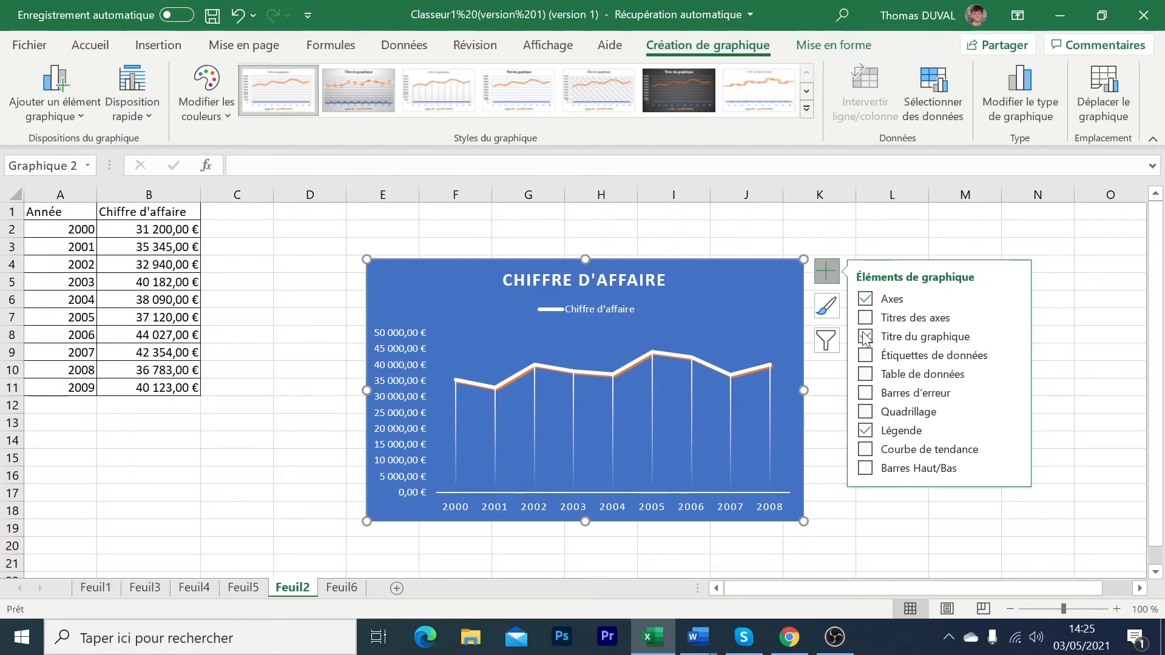
Step: Filter the chart to the years 2001, 2002 and 2003 by excluding 2000 and 2004 through 2008
click(828, 345)
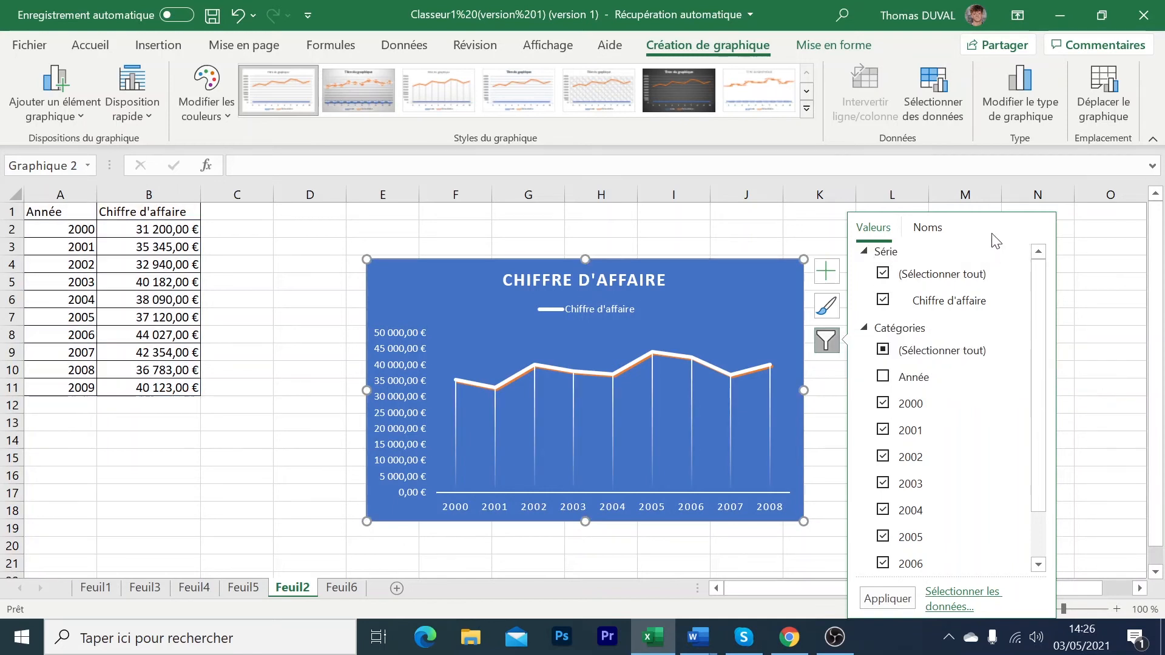
click(917, 403)
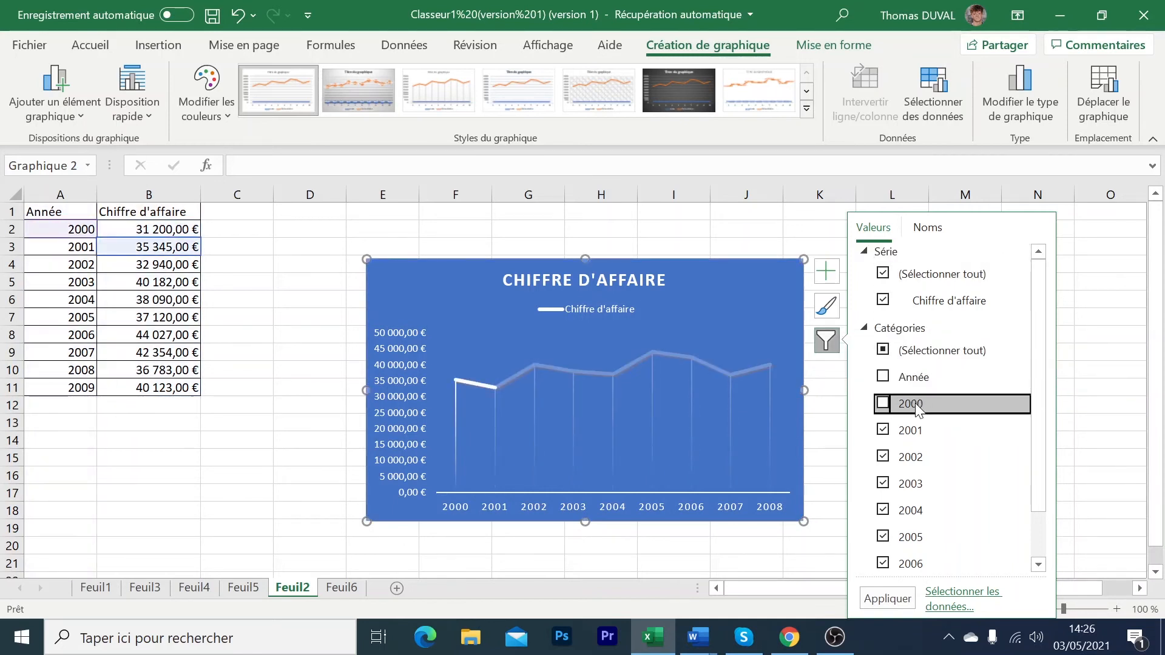
click(909, 510)
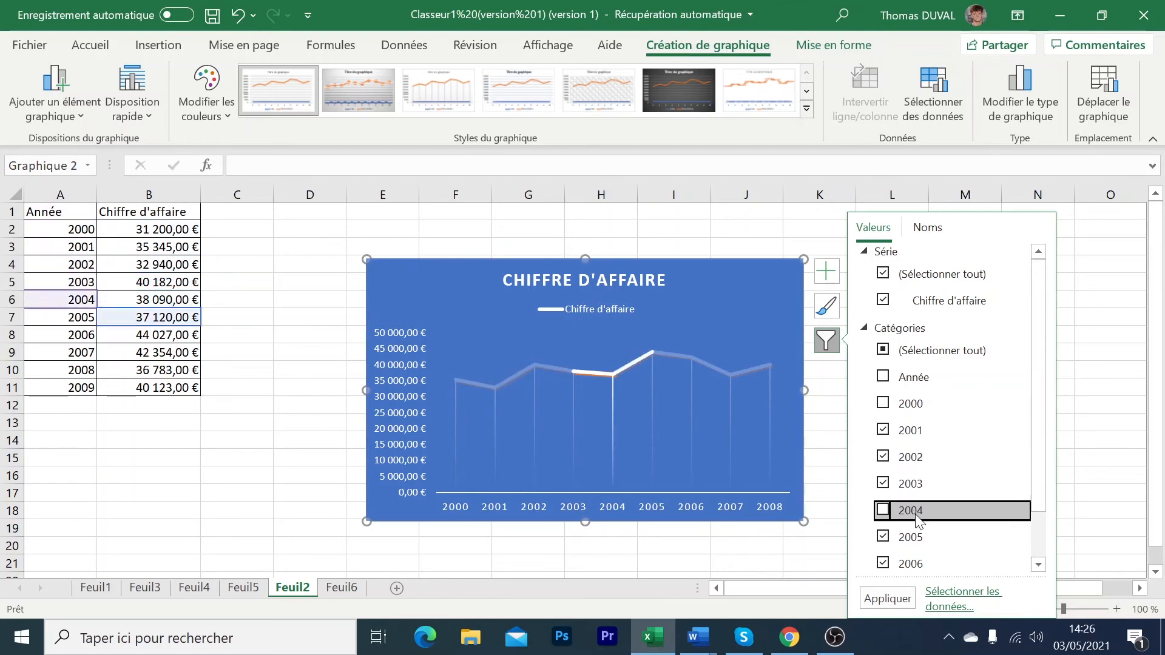
click(913, 536)
click(921, 564)
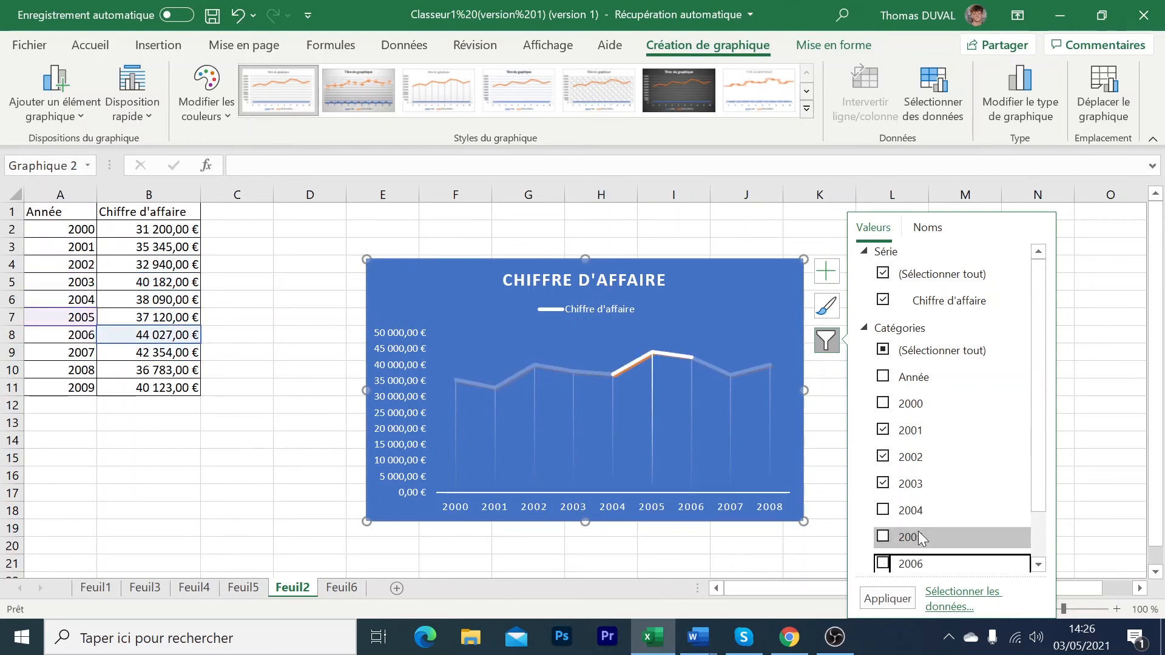
drag(1041, 485, 1030, 540)
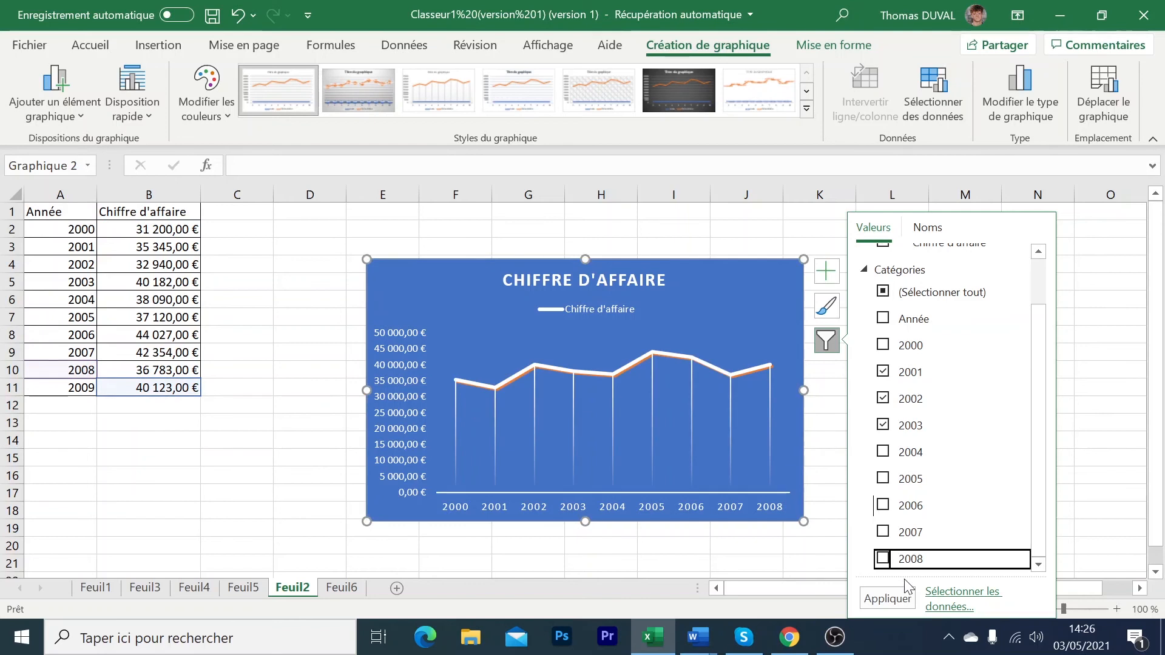
click(887, 599)
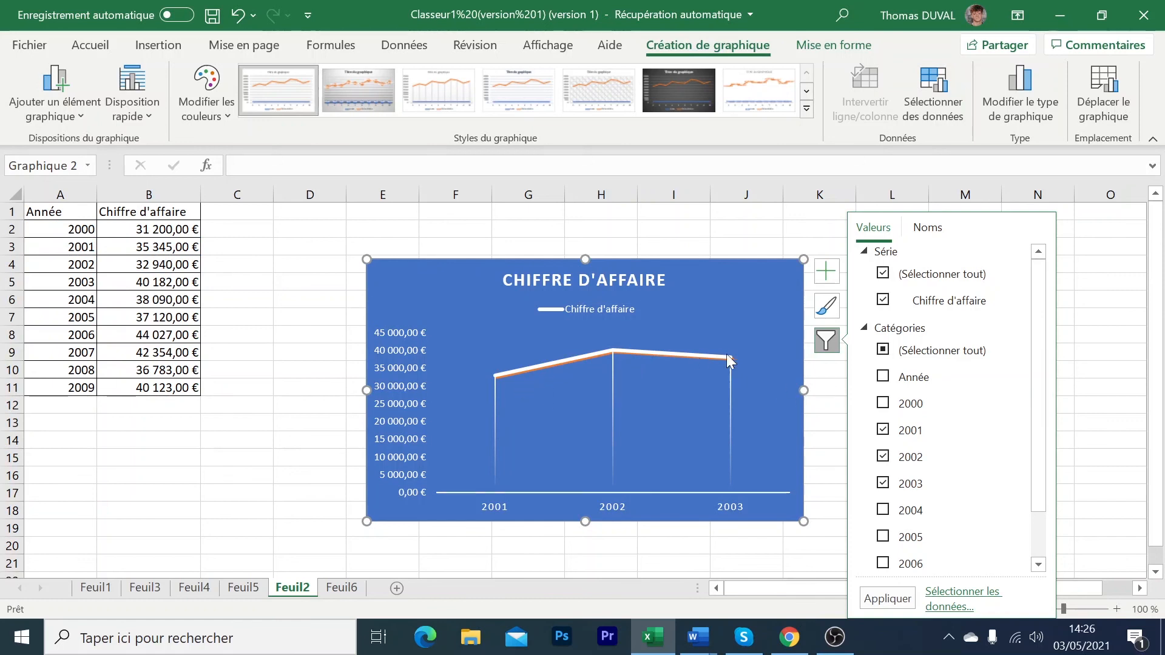
click(784, 367)
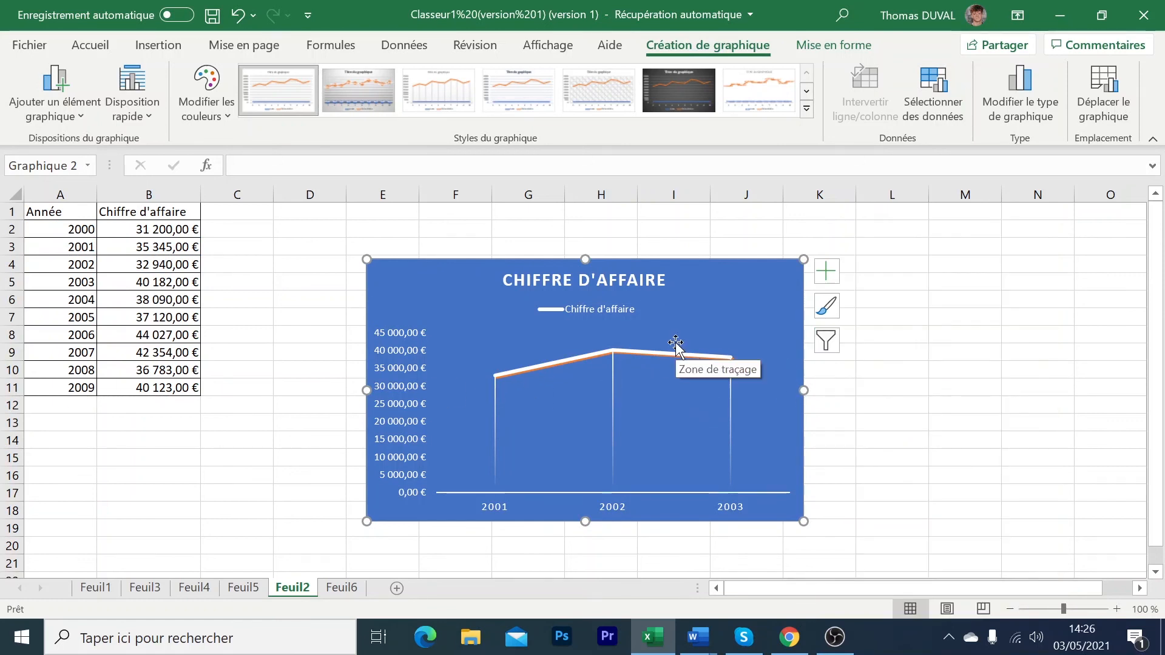